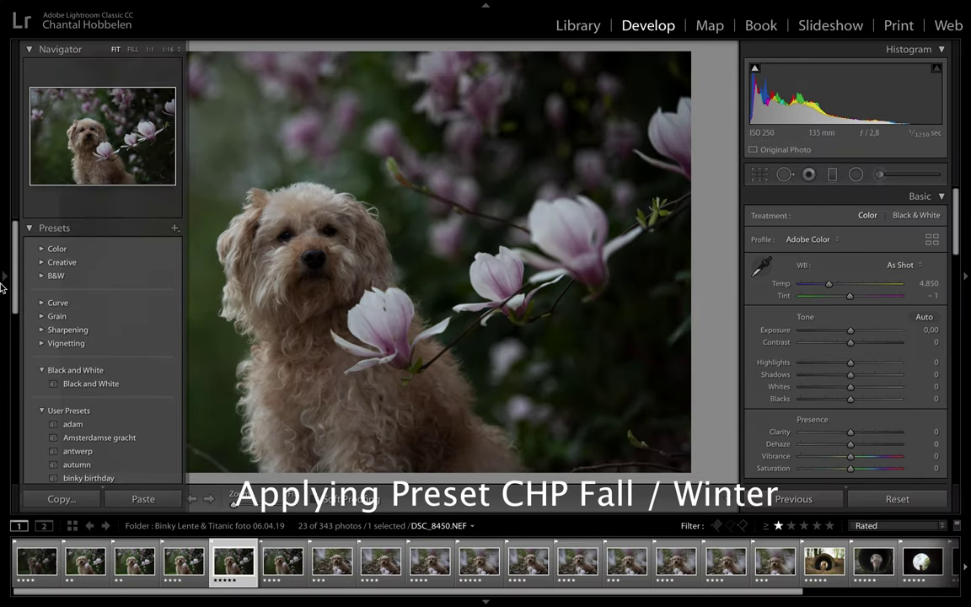
Apply the CHP fall / winter user preset for a warm, bright look (Temp 6.806, Exposure +2,15)
scroll(119, 361, down, 3)
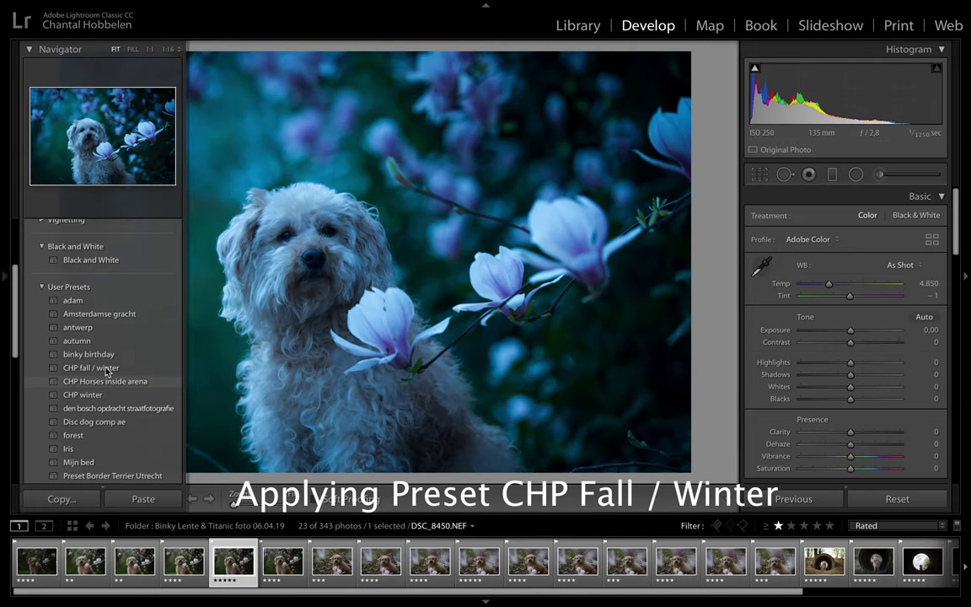
click(106, 369)
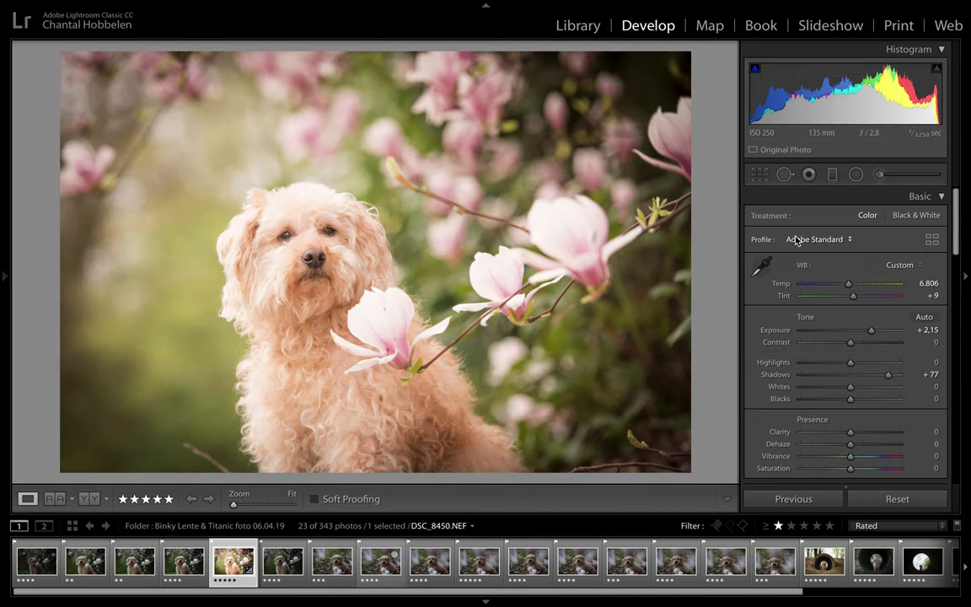
Crop the photo inward from the top-left corner, keeping its original aspect ratio
key(r)
drag(67, 56, 101, 76)
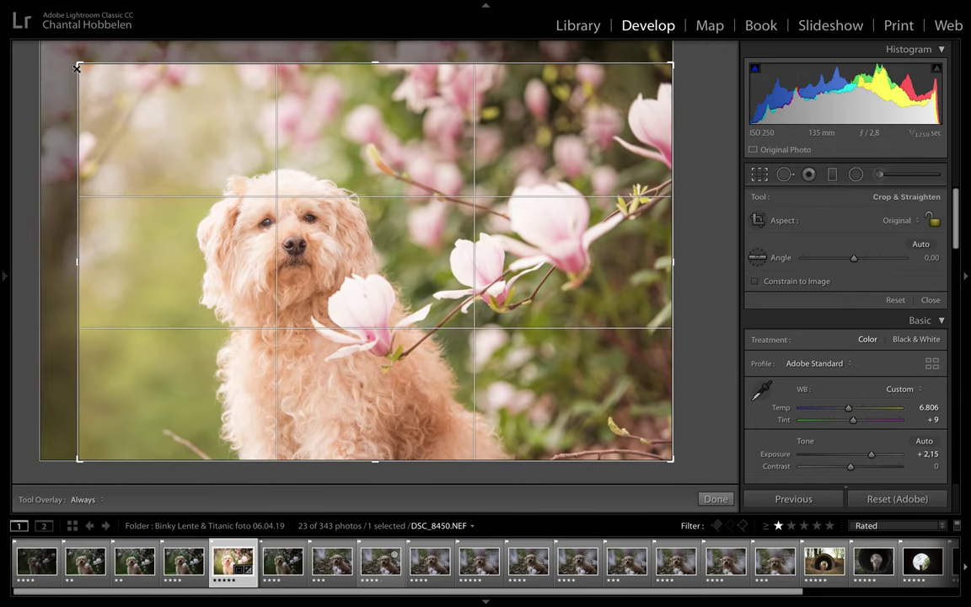
drag(186, 130, 194, 130)
key(r)
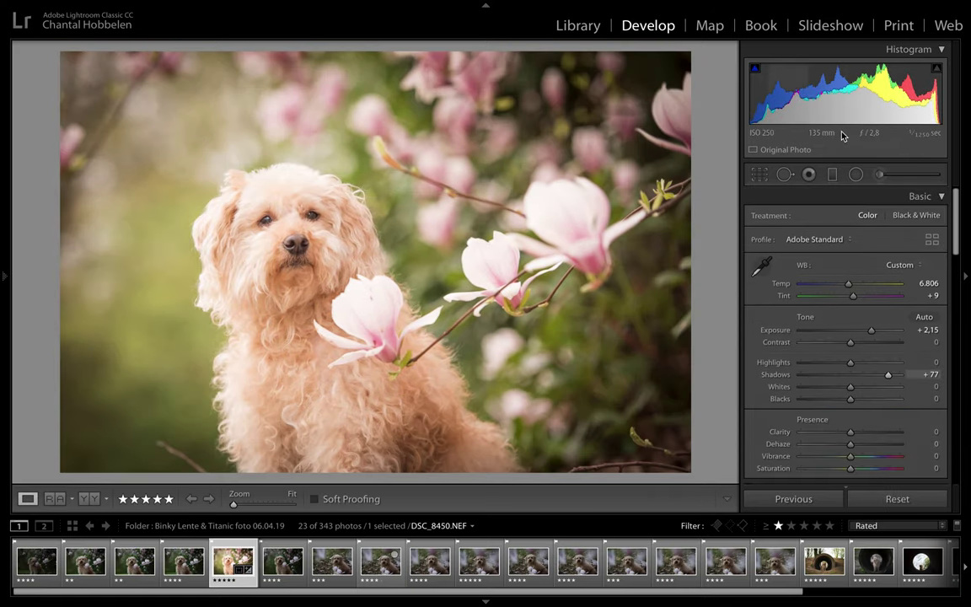
key(r)
key(u)
drag(78, 64, 70, 56)
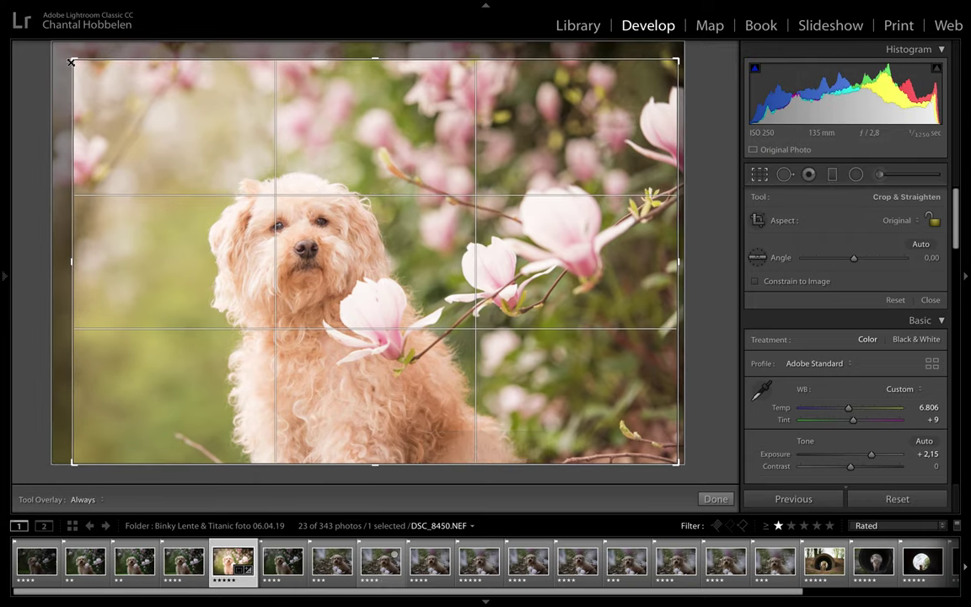
key(Return)
Try a wider top-edge crop, undo it, and pull the top-left corner in again
click(760, 174)
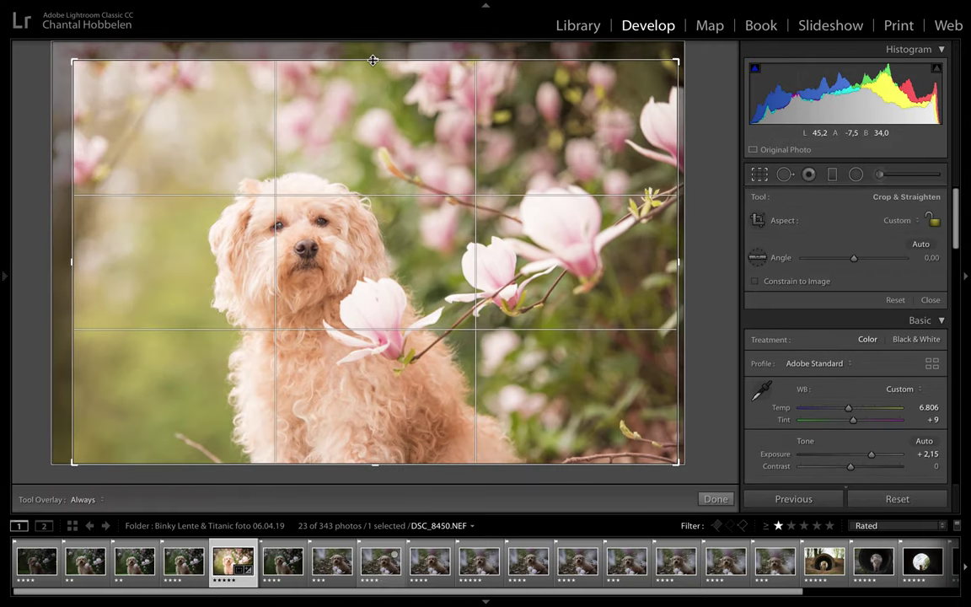
drag(379, 75, 374, 63)
key(Return)
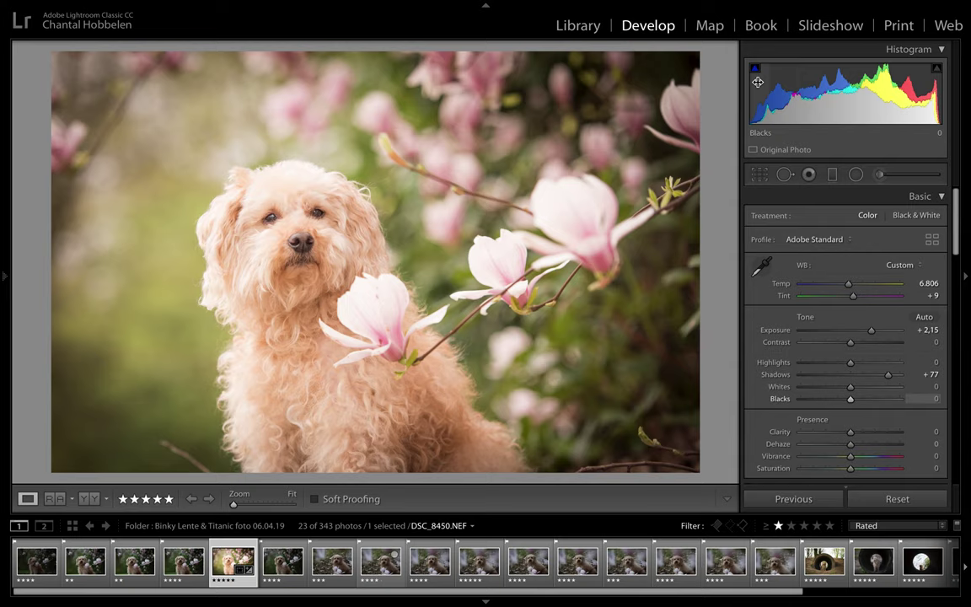
key(ctrl+z)
key(r)
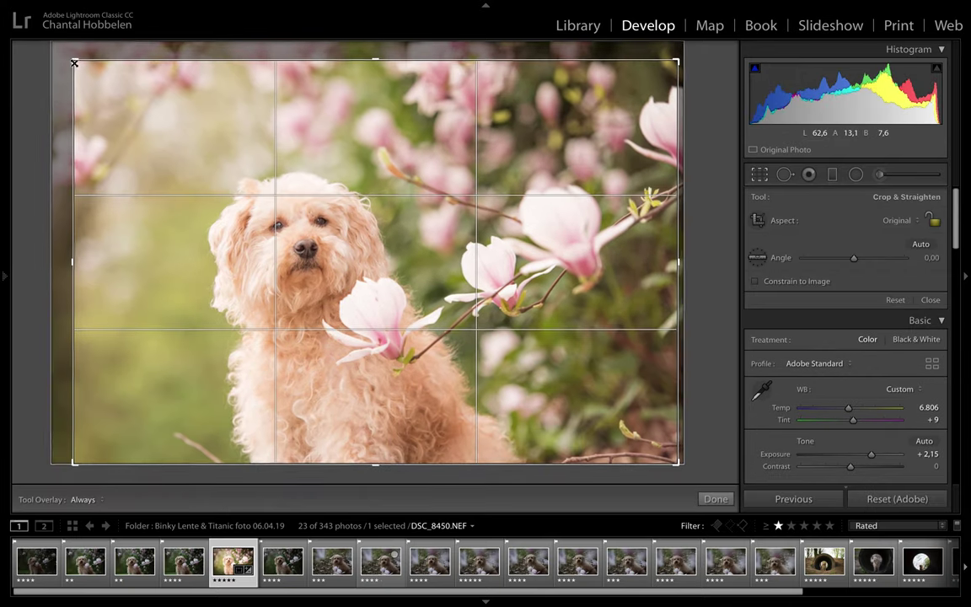
drag(73, 62, 78, 62)
key(Return)
Nudge the photo's position inside the crop frame, undoing the final nudge
click(758, 177)
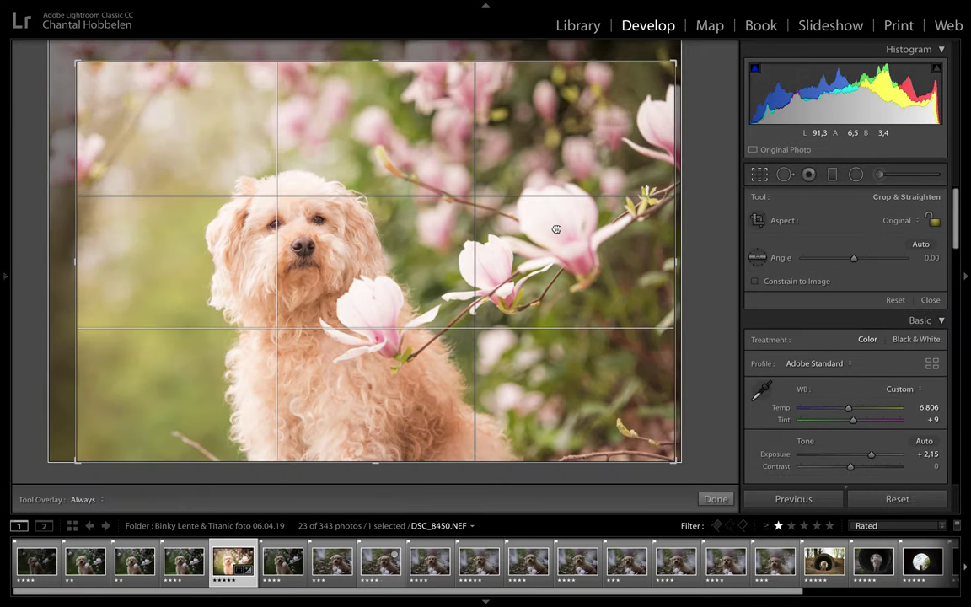
drag(556, 229, 561, 223)
key(Return)
key(r)
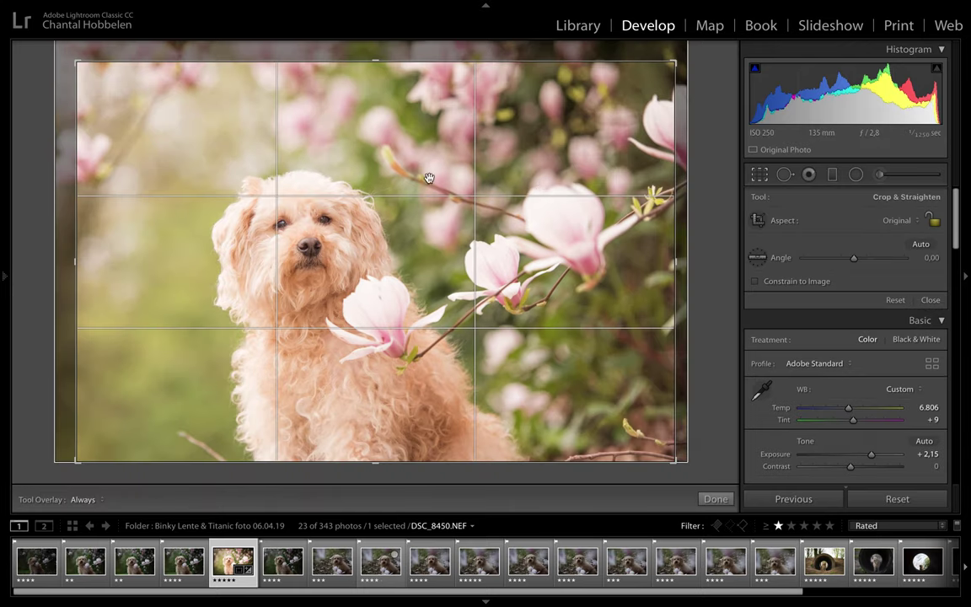
drag(429, 178, 423, 175)
key(Return)
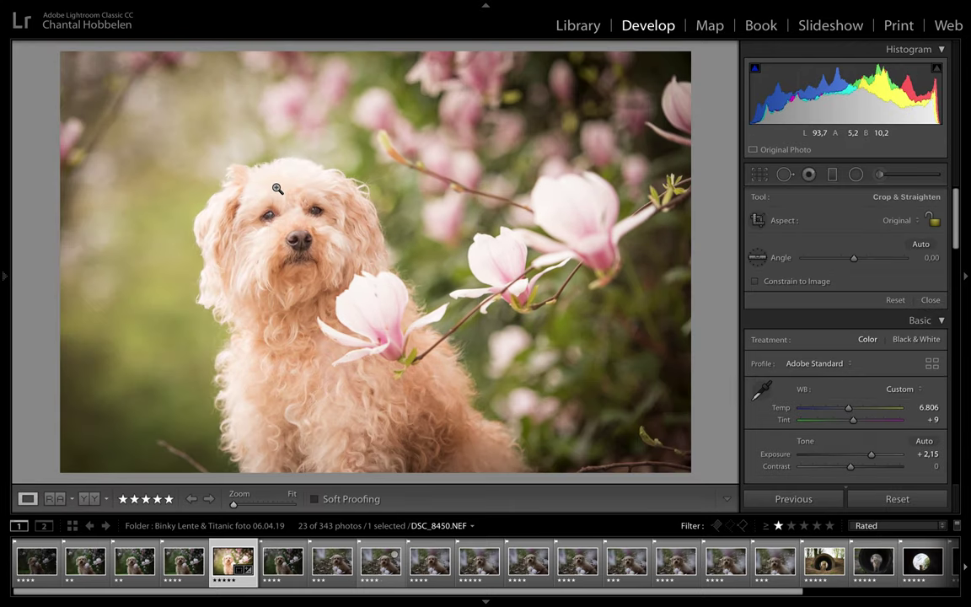
key(r)
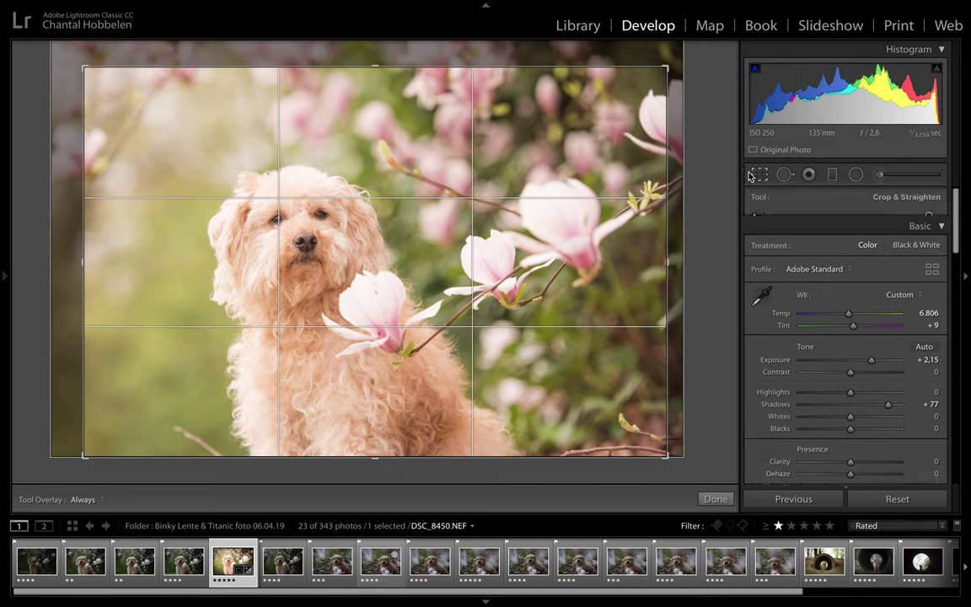
drag(73, 61, 76, 65)
key(Return)
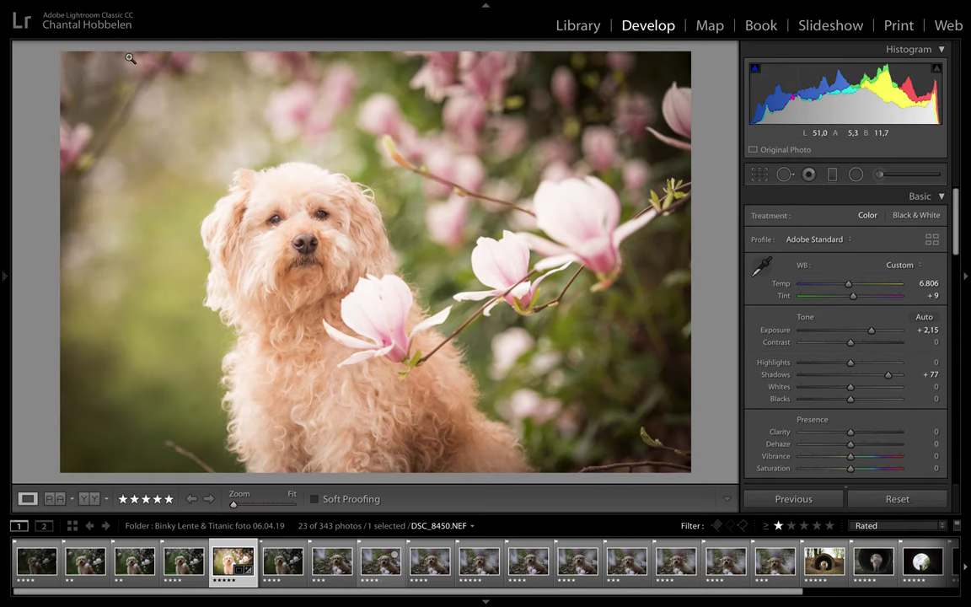
key(ctrl+z)
Darken the photo's edges with a post-crop vignette Amount of −32
scroll(834, 354, down, 10)
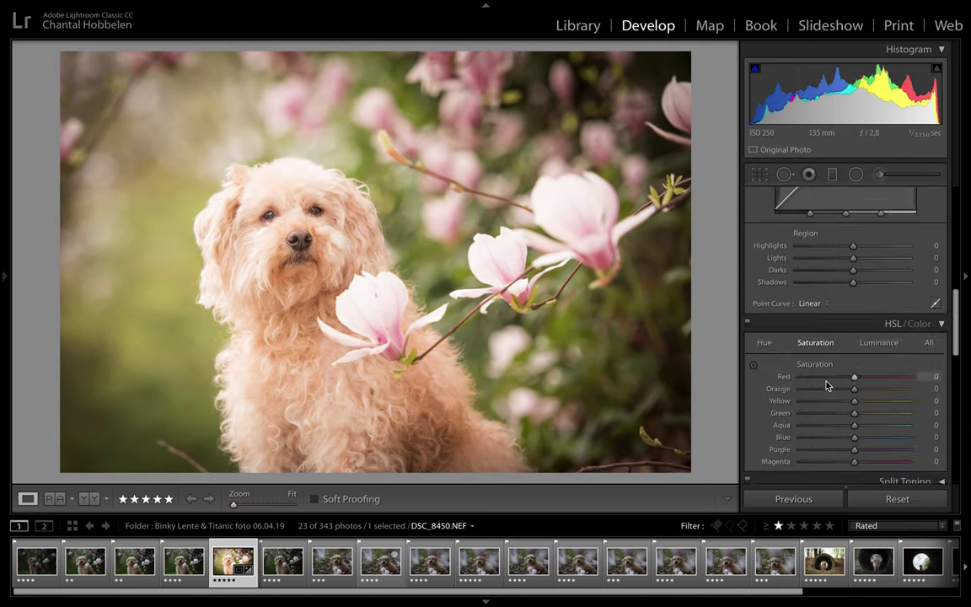
scroll(839, 320, down, 5)
mouse_move(828, 343)
mouse_down()
mouse_move(841, 348)
mouse_move(812, 346)
mouse_move(843, 354)
mouse_move(835, 342)
mouse_up()
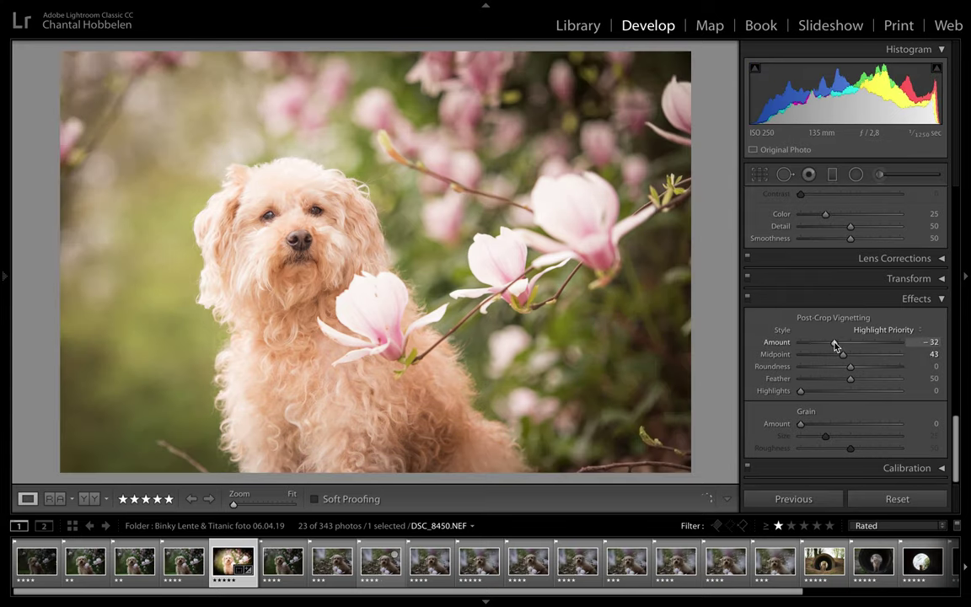
Set Highlights to −34, Vibrance to +15 and Orange saturation to −5
scroll(835, 346, up, 3)
scroll(834, 348, up, 10)
click(869, 332)
mouse_move(850, 363)
mouse_down()
mouse_move(815, 365)
mouse_move(865, 377)
mouse_up()
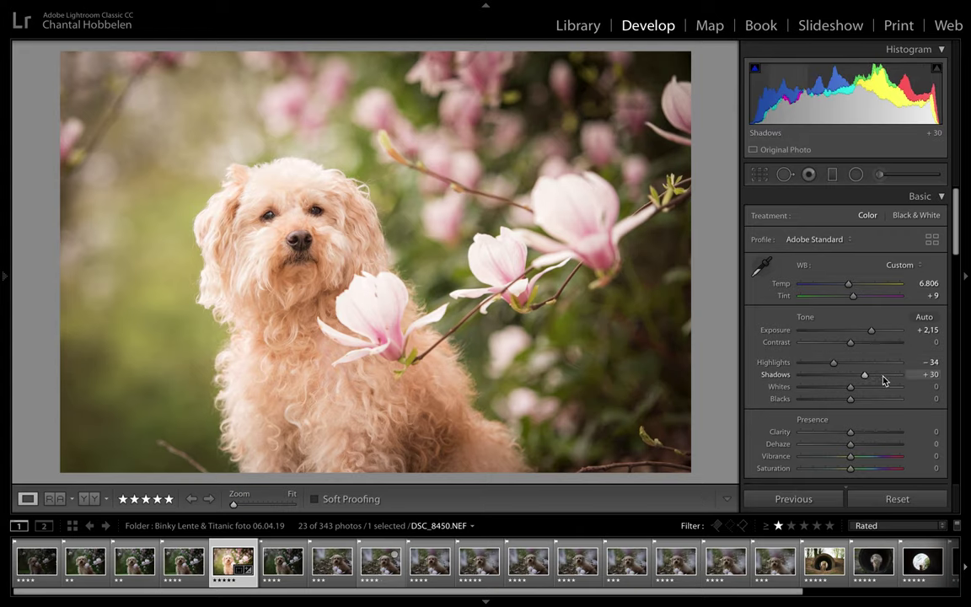
key(ctrl+z)
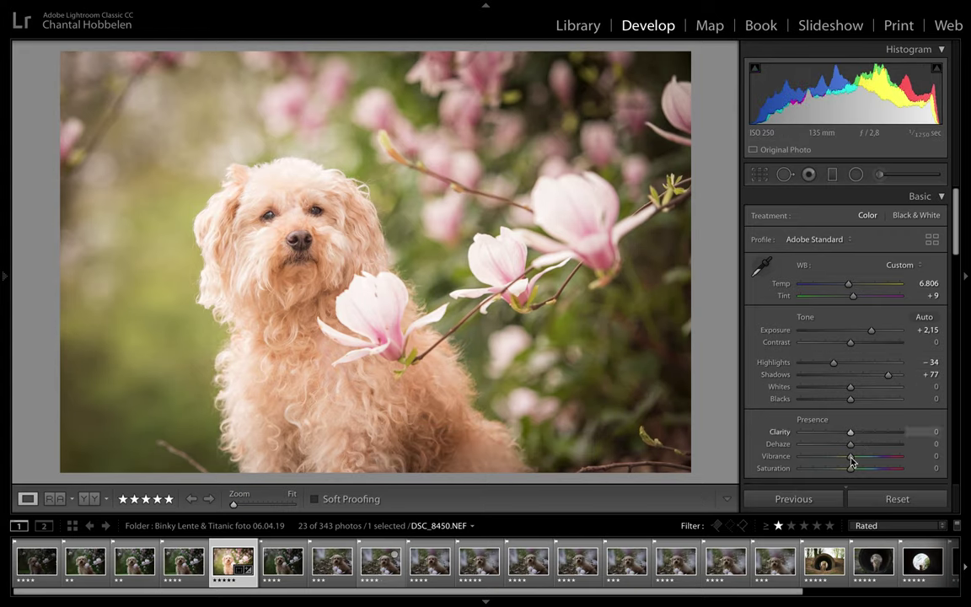
drag(851, 461, 863, 462)
scroll(860, 461, down, 5)
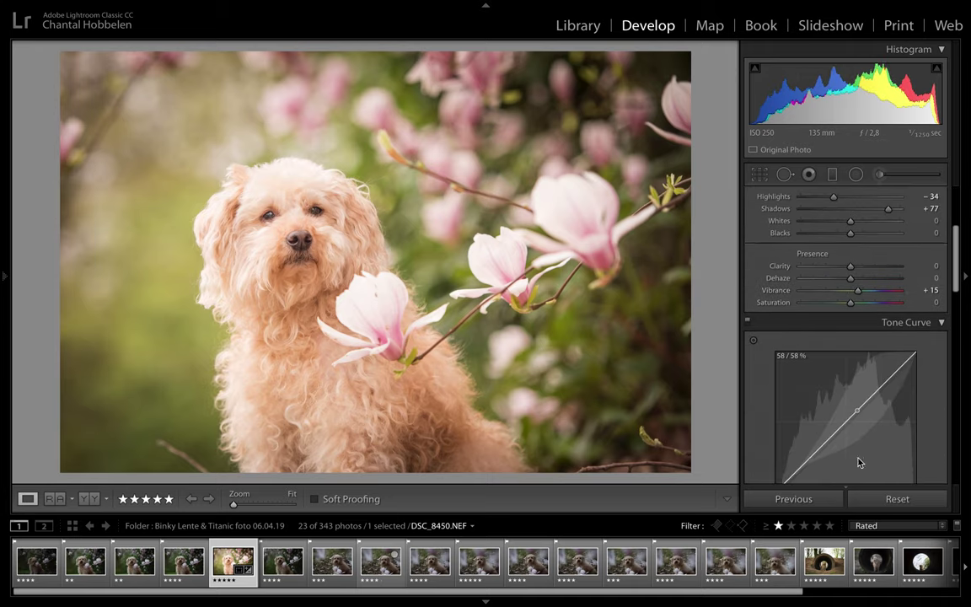
scroll(858, 460, down, 5)
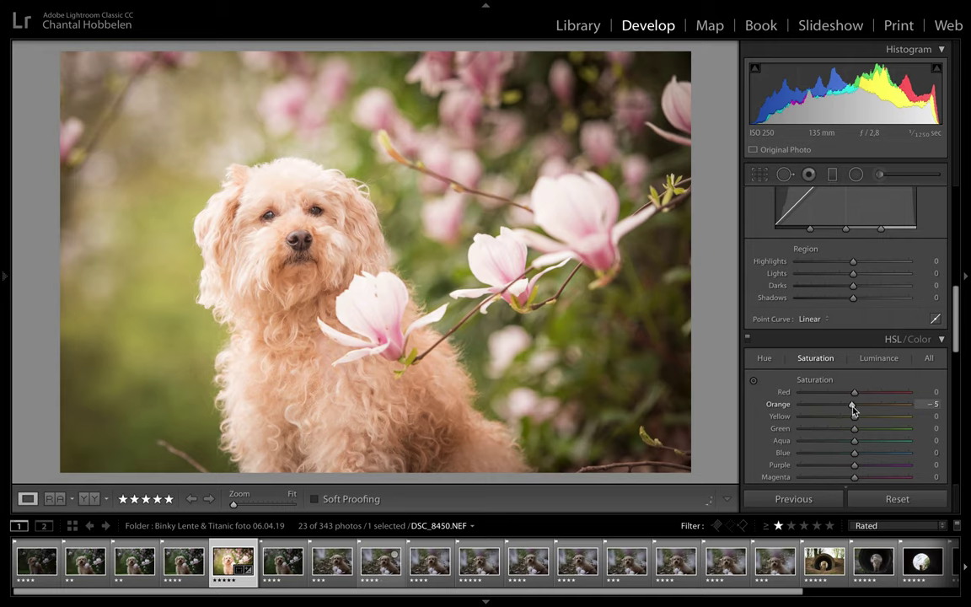
key(k)
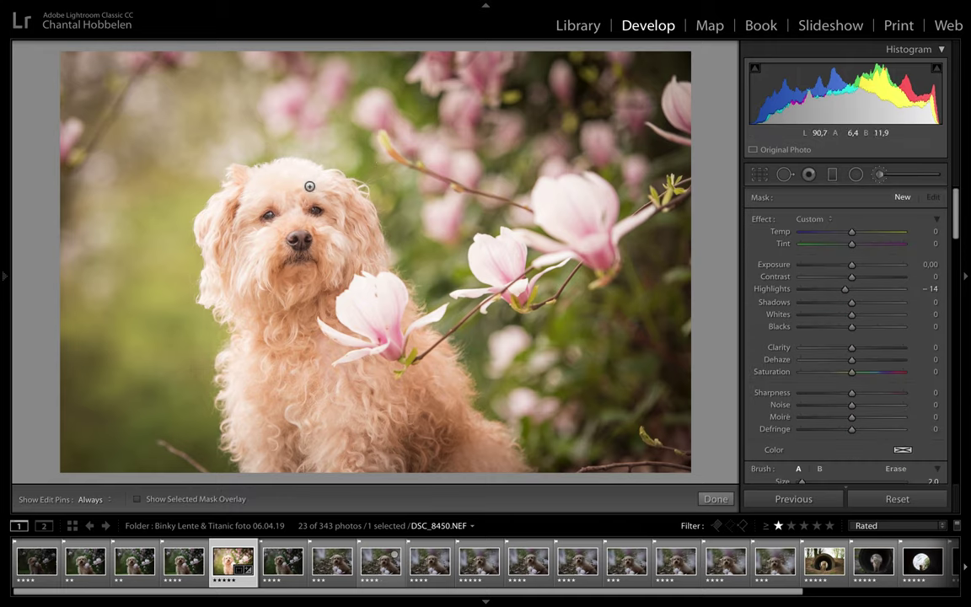
Brush a mask over the dog's head and pull its Highlights down
key(])
key(h)
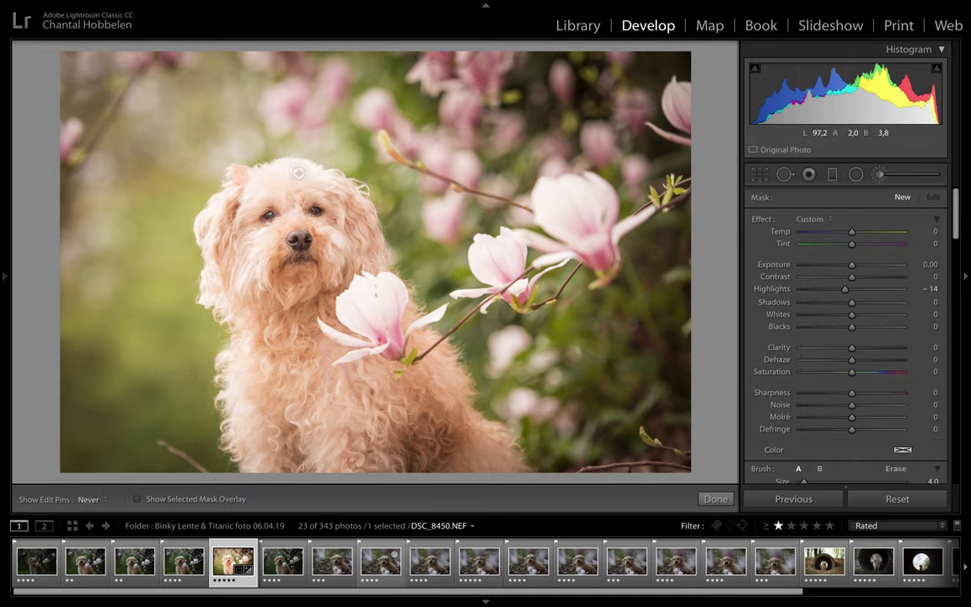
key(bracketleft)
drag(261, 155, 195, 259)
key(h)
key(bracketright)
key(h)
key(h)
key(h)
key(h)
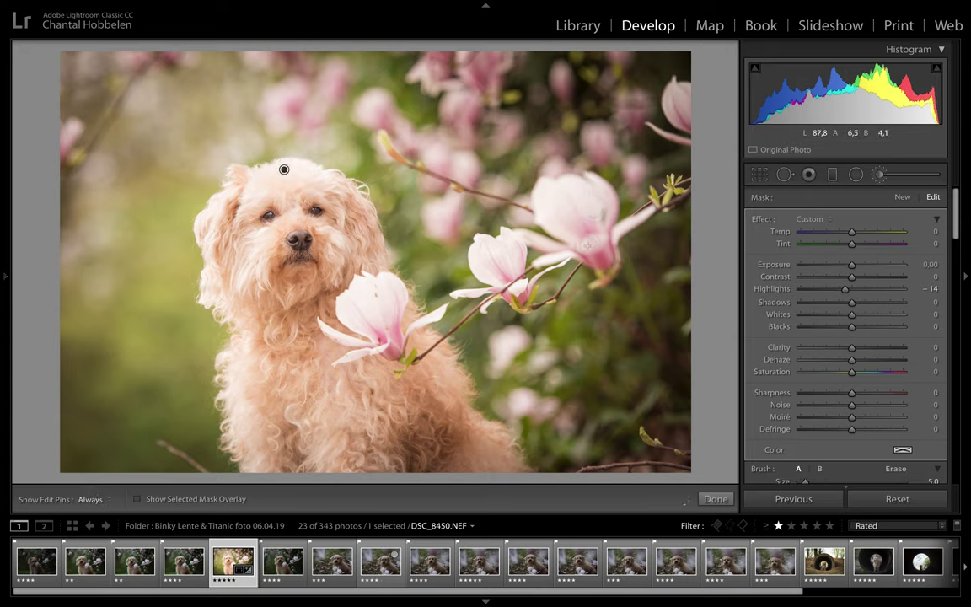
key(h)
key(h)
key(h)
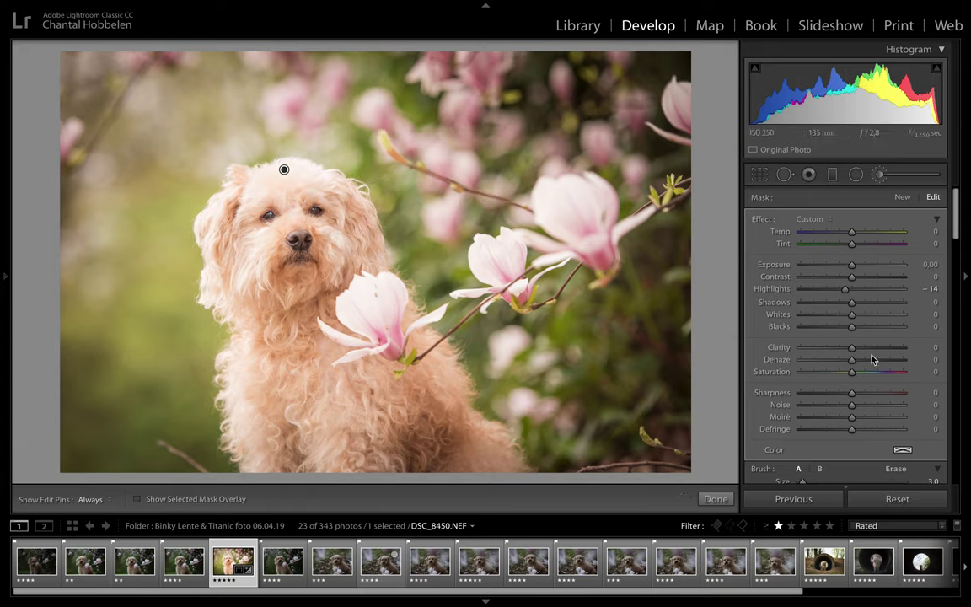
mouse_move(839, 289)
mouse_down()
mouse_move(817, 290)
mouse_move(845, 289)
mouse_up()
click(716, 499)
Paint a second mask on the dog's head with Highlights at −41
key(k)
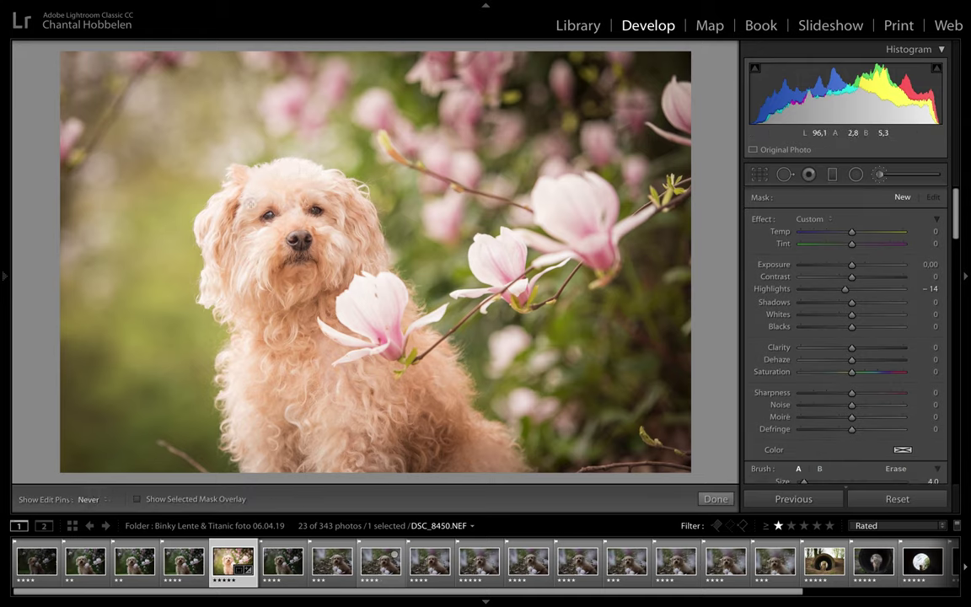
drag(301, 177, 226, 173)
key(h)
key(h)
key(h)
key(h)
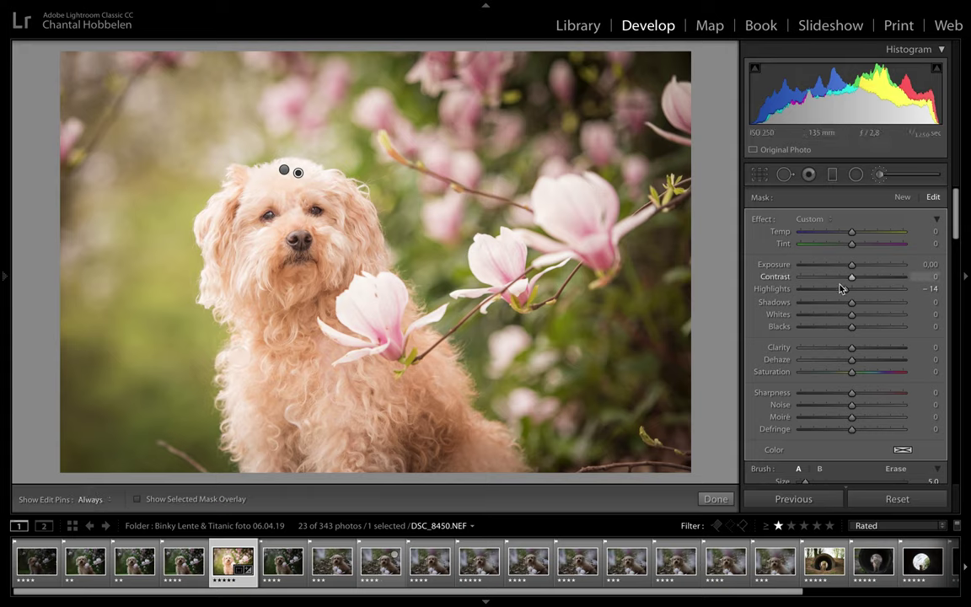
drag(845, 289, 831, 289)
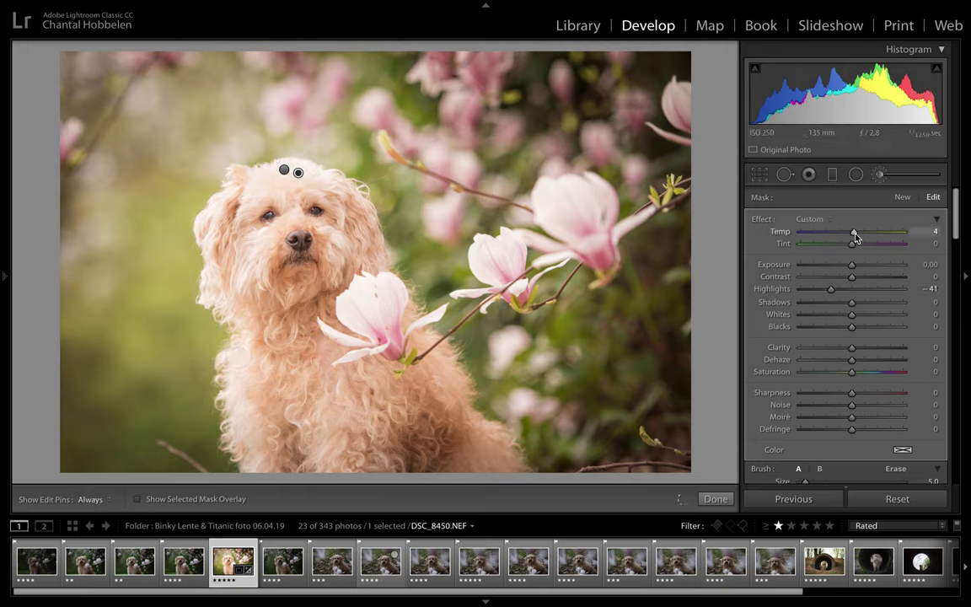
click(715, 499)
Compare before and after, then try a Red hue shift and undo it
click(90, 498)
scroll(900, 358, down, 5)
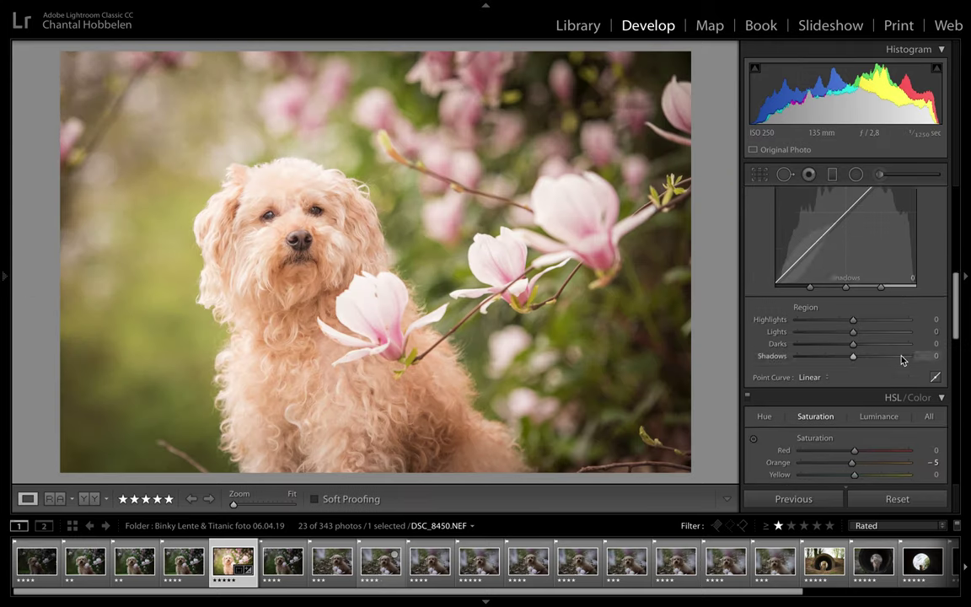
scroll(901, 360, down, 1)
click(763, 369)
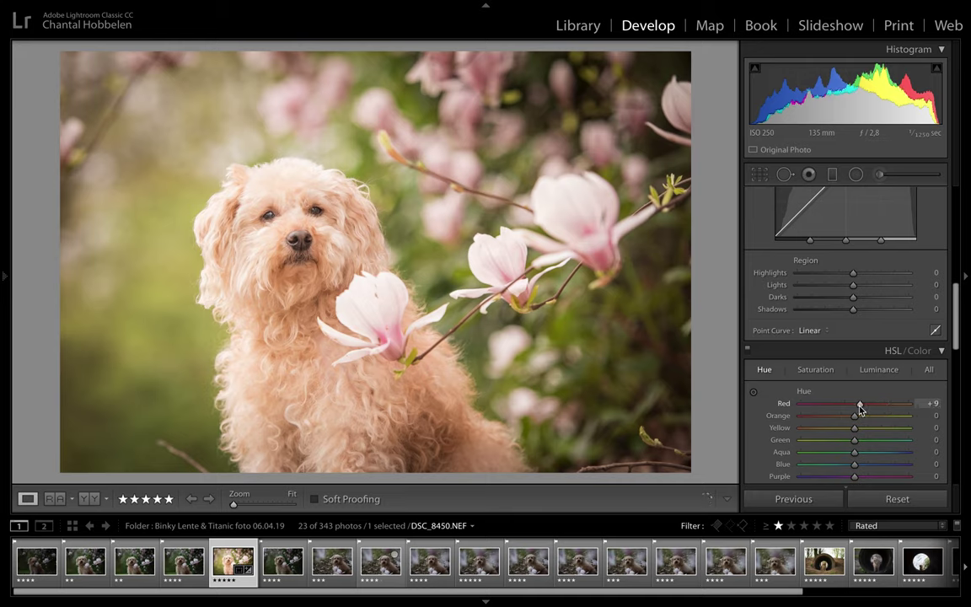
key(ctrl+z)
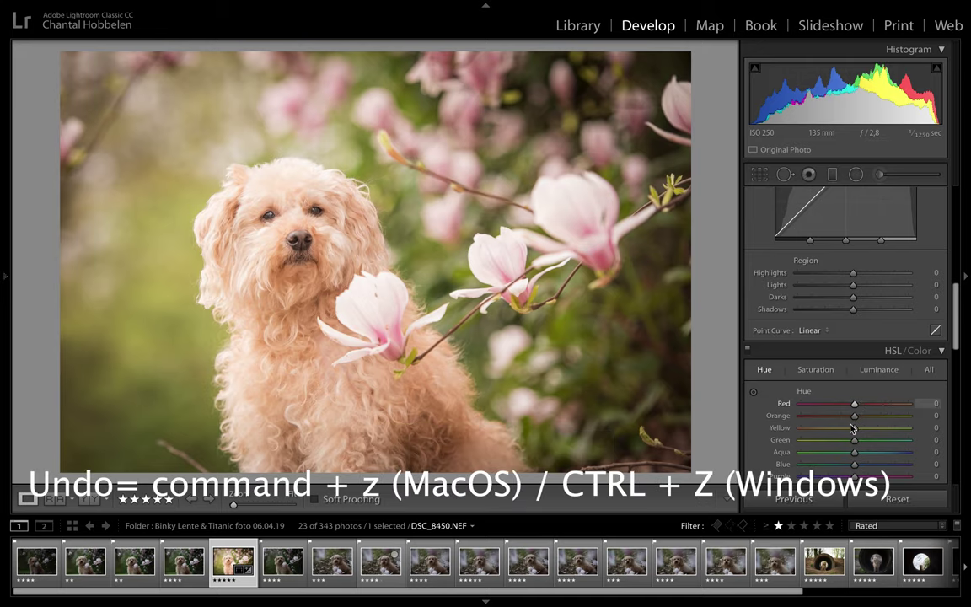
Undo recent edits and set global Highlights to −44
key(ctrl+z)
key(ctrl+z)
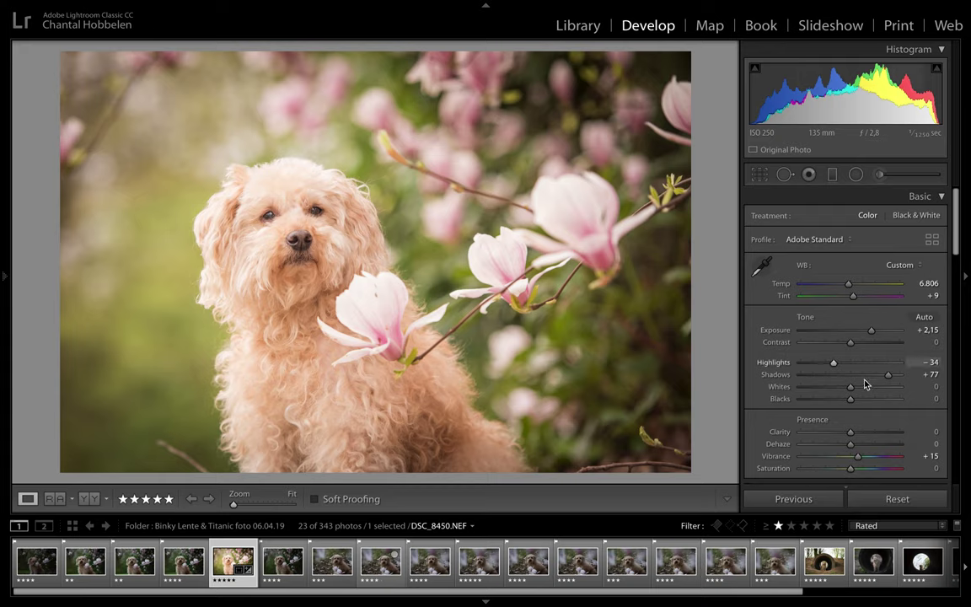
drag(826, 363, 820, 363)
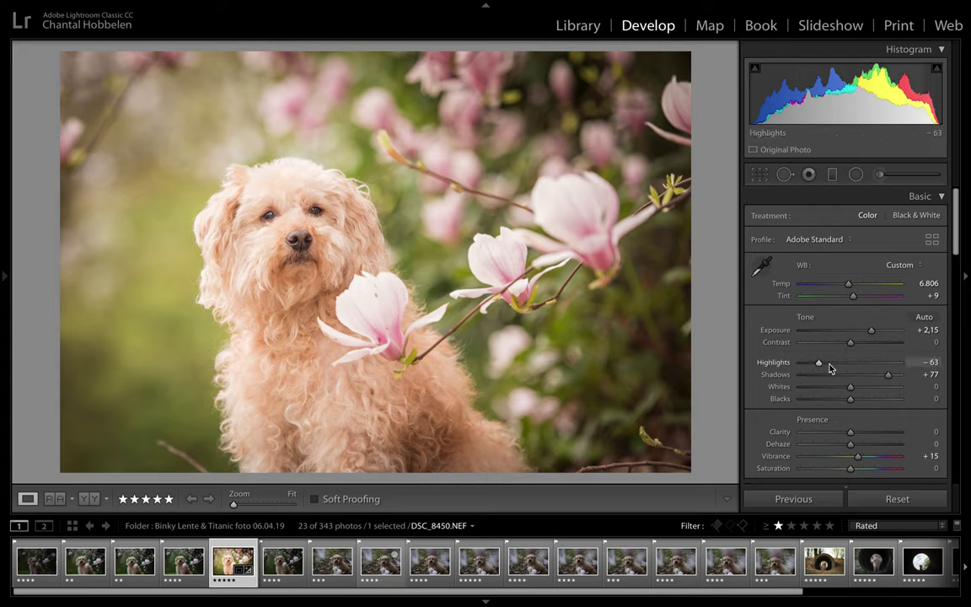
click(829, 364)
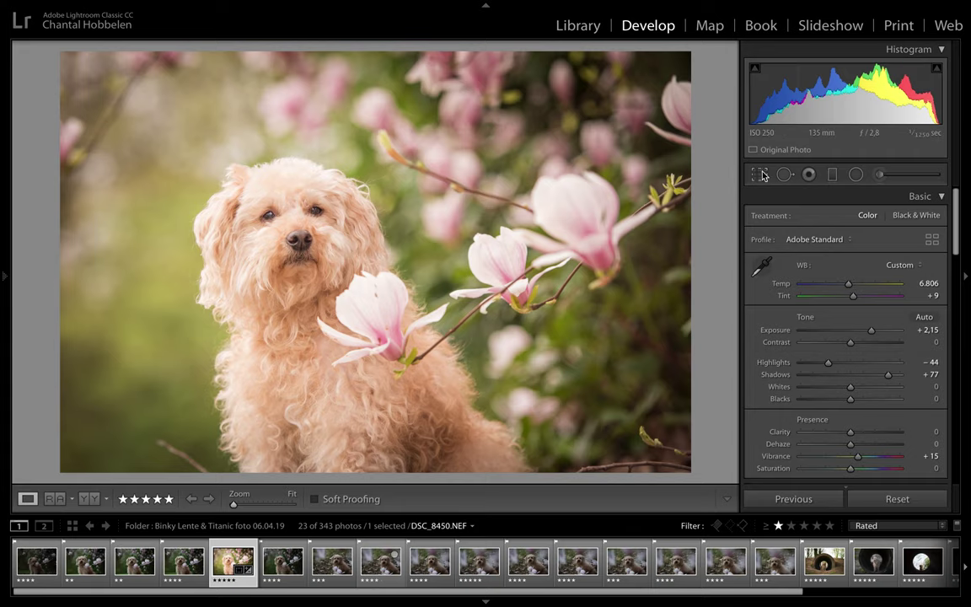
Try trimming the left edge with a crop, undo it, and switch to the Library module
click(761, 174)
drag(80, 232, 87, 258)
key(Return)
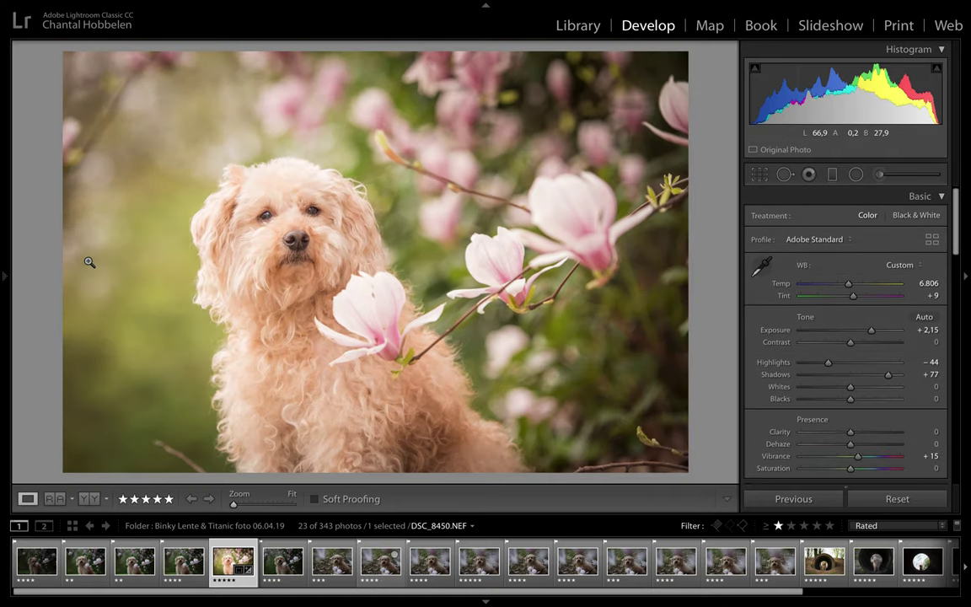
key(ctrl+z)
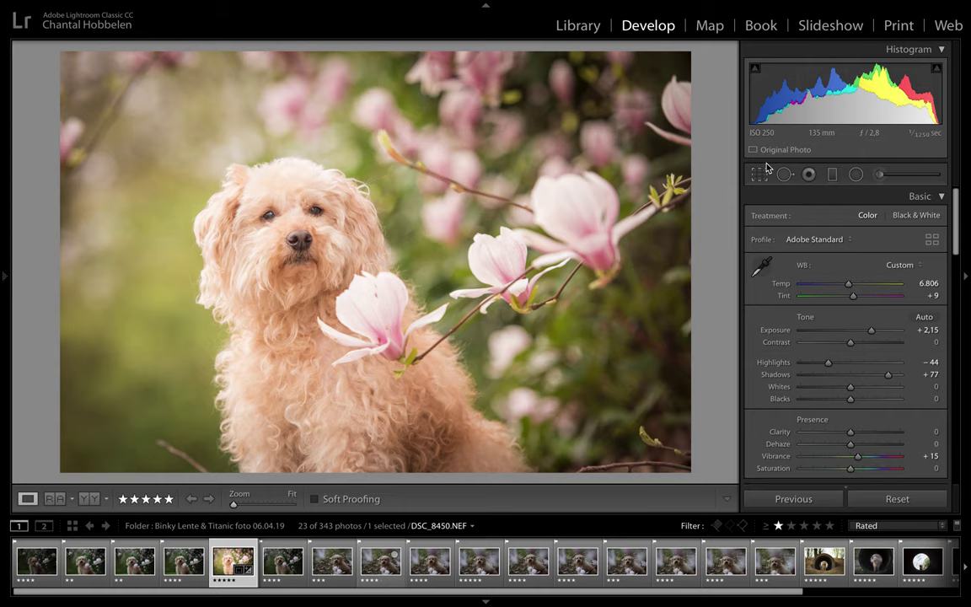
click(759, 175)
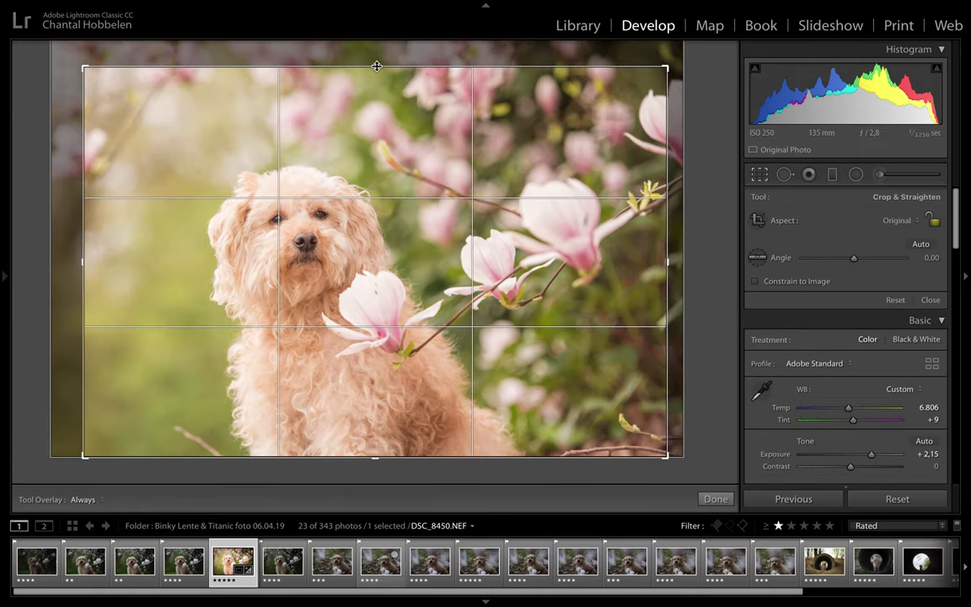
key(Return)
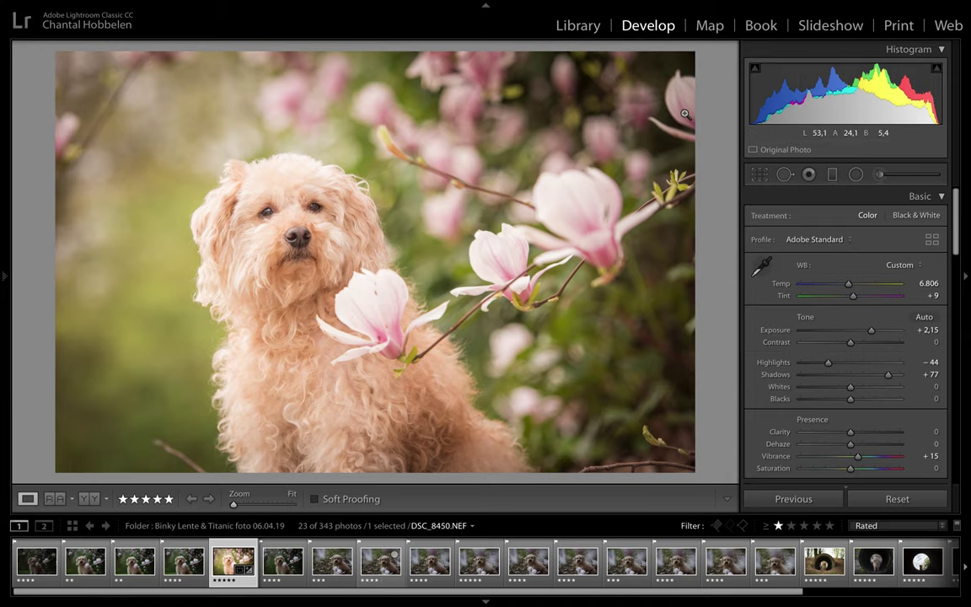
click(578, 25)
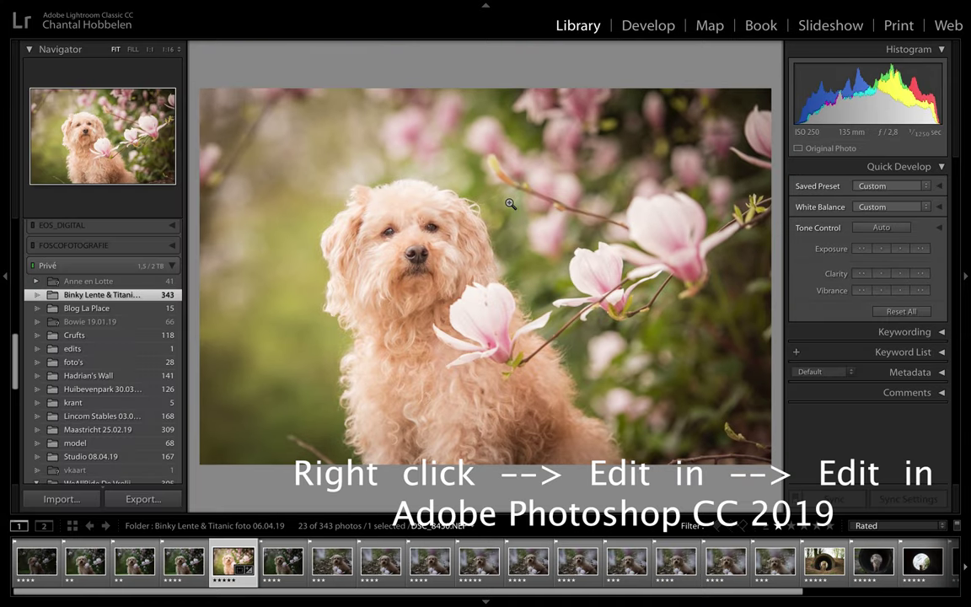
Send DSC_8450.NEF to Photoshop CC 2019 via Edit In, exit full screen, and switch to Photoshop
right_click(509, 206)
click(682, 269)
key(Return)
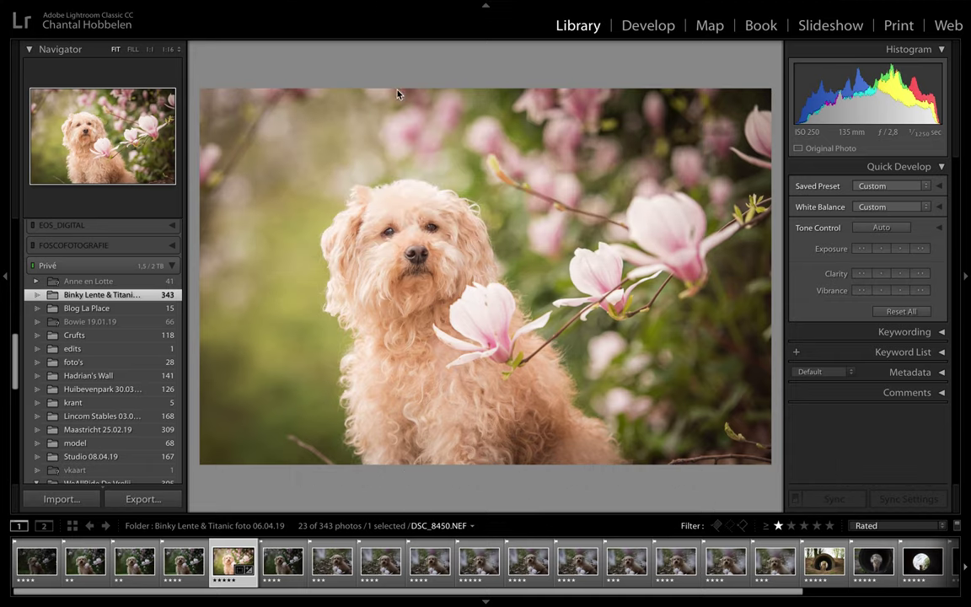
click(340, 7)
click(354, 105)
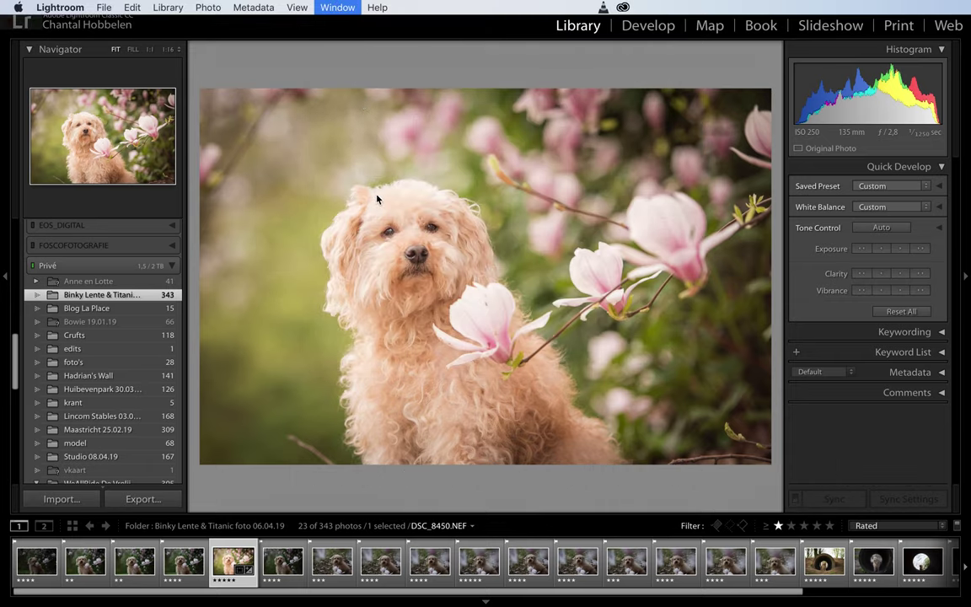
click(137, 97)
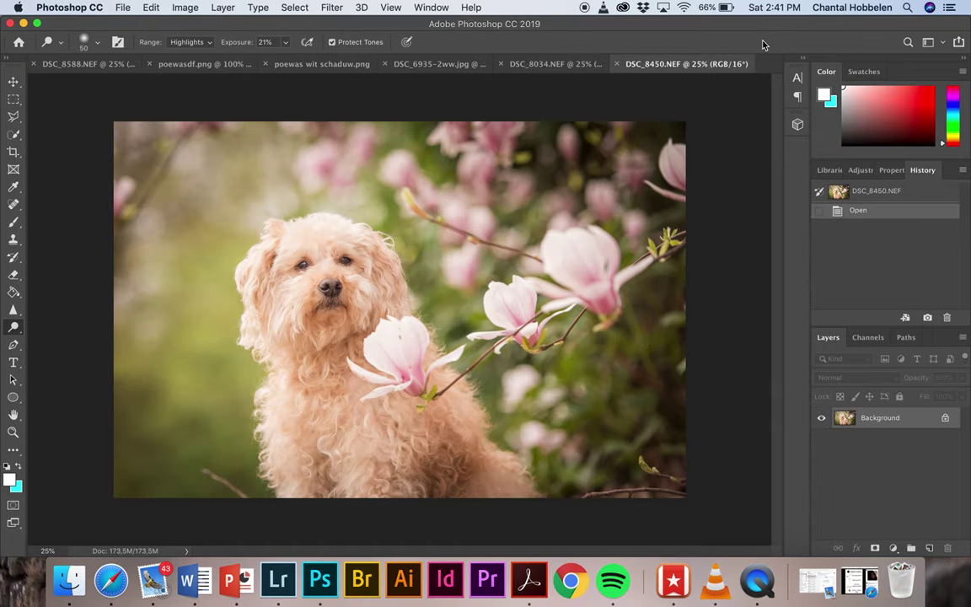
Duplicate the Background layer and reshape the dog's fur with Liquify at brush size 175
drag(885, 417, 929, 548)
click(331, 6)
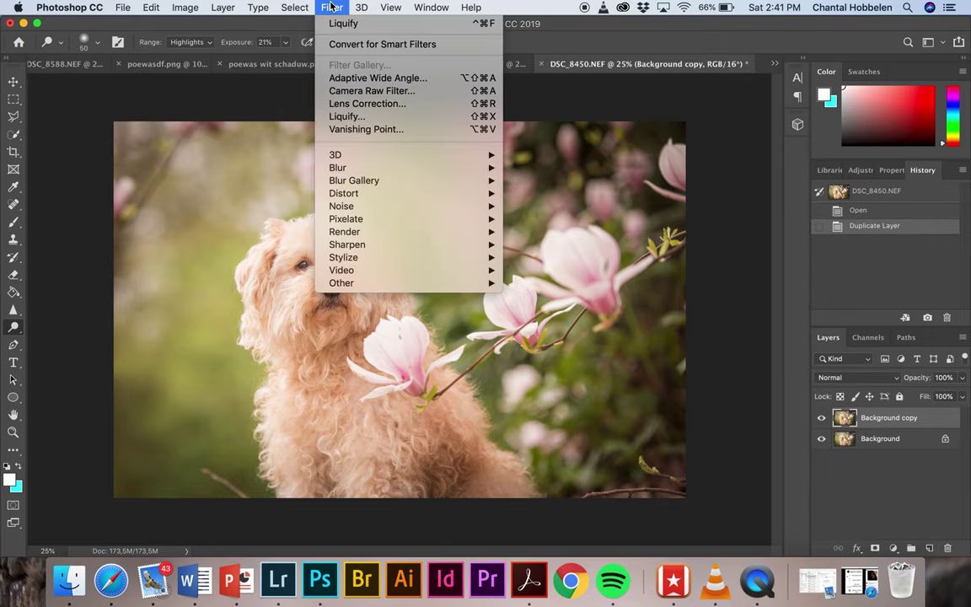
click(431, 118)
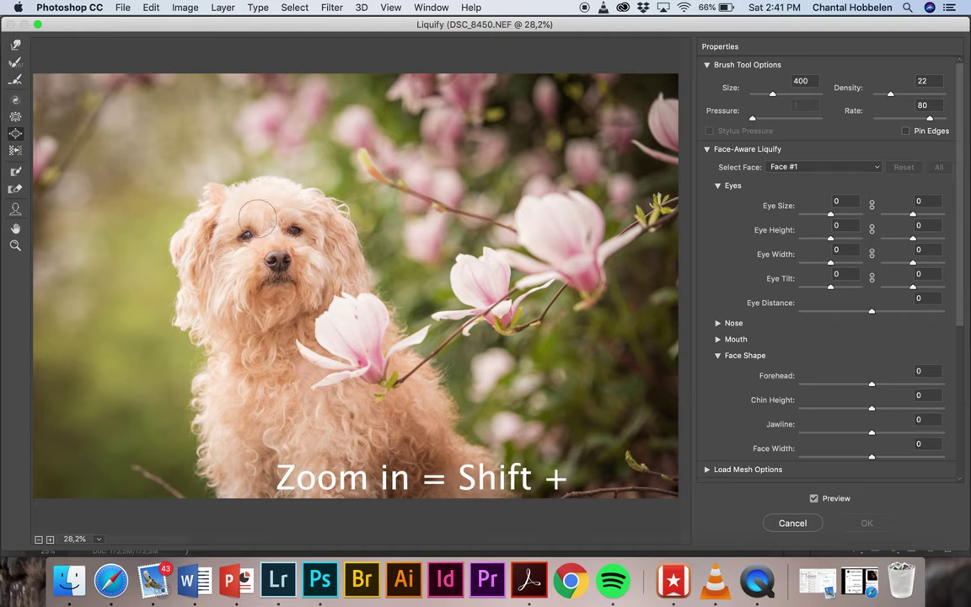
key(ctrl+plus)
key(ctrl+plus)
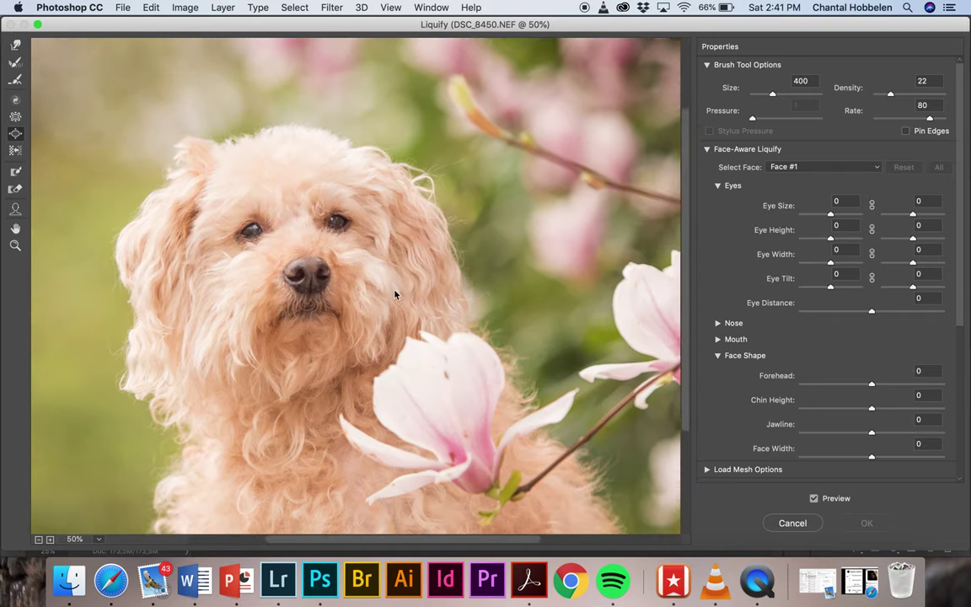
key(bracketleft)
key(bracketleft)
key(bracketleft)
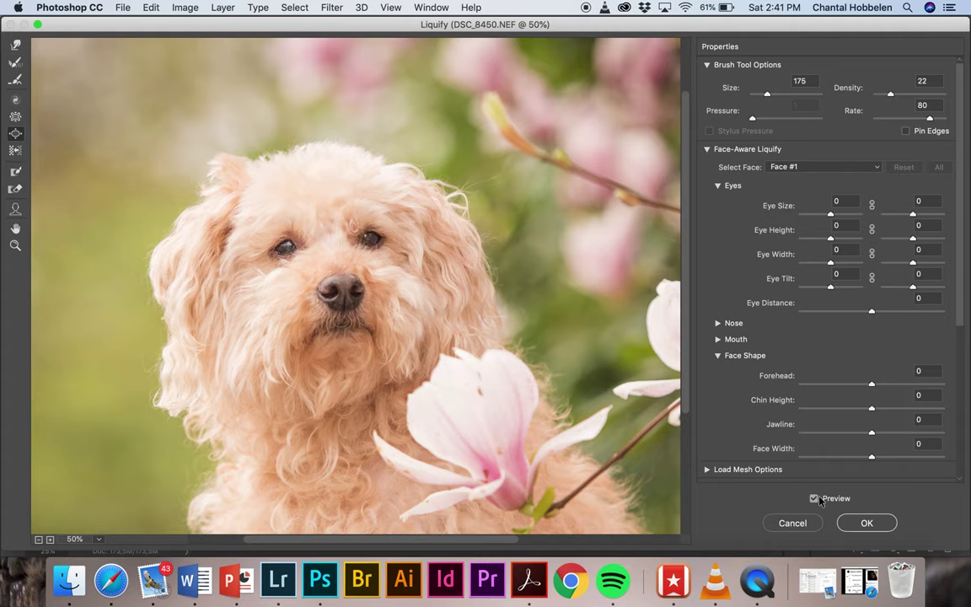
click(861, 523)
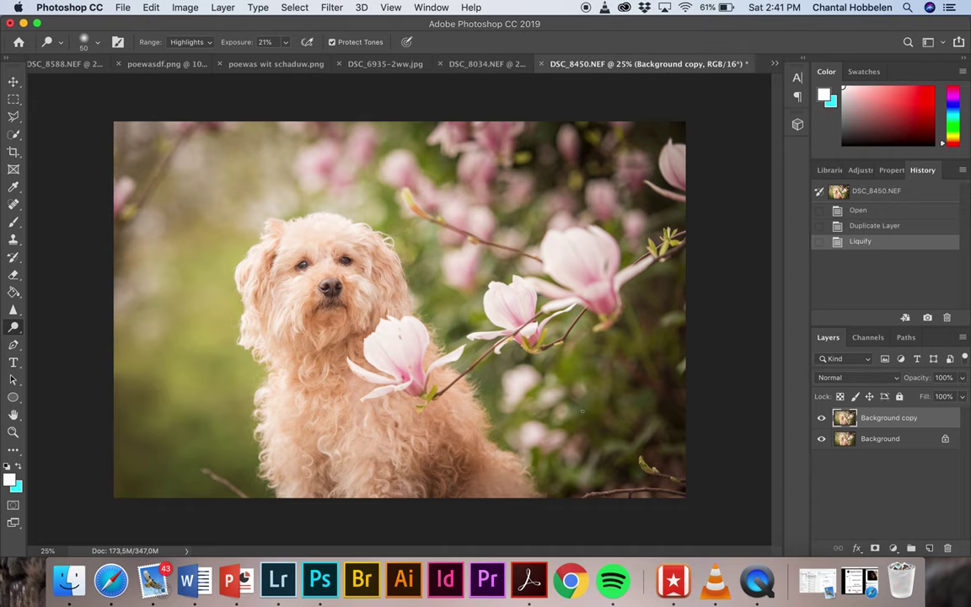
Zoom in and sharpen both of the dog's eyes with the Sharpen tool
click(16, 315)
scroll(291, 232, up, 5)
scroll(290, 231, up, 5)
scroll(291, 232, up, 5)
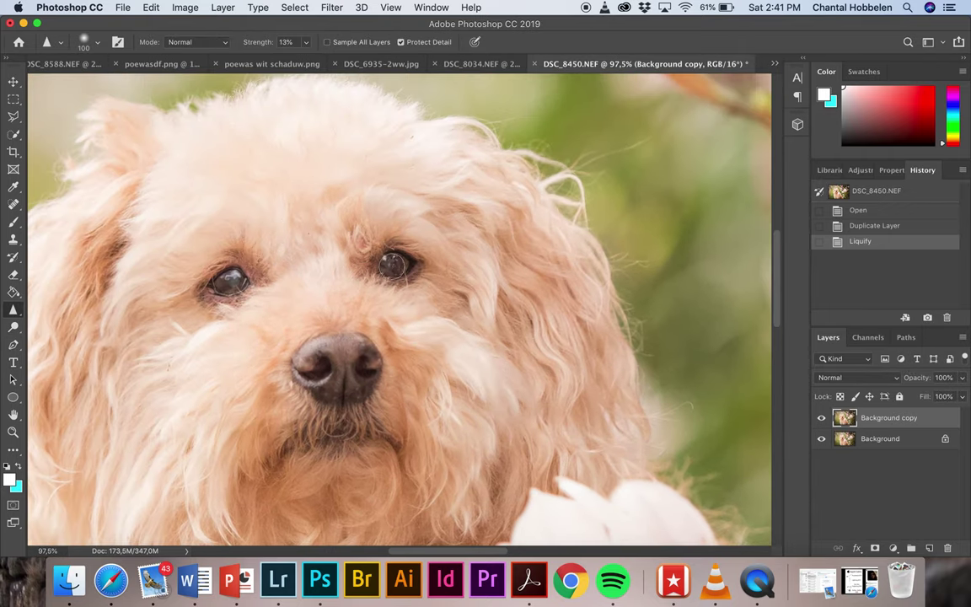
click(392, 265)
click(209, 253)
Dodge the eye highlights with three strokes and zoom back out to the whole photo
key(o)
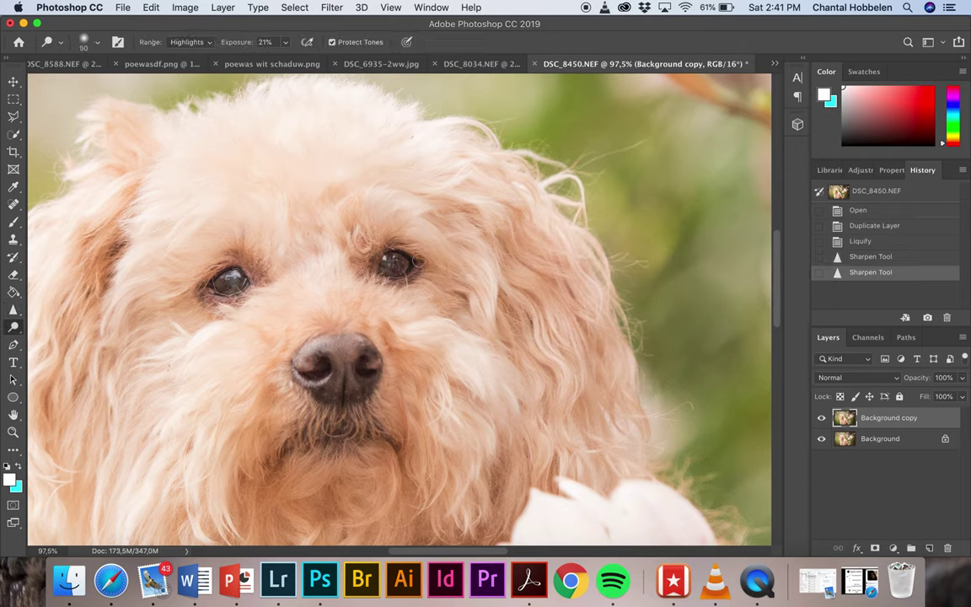
click(393, 262)
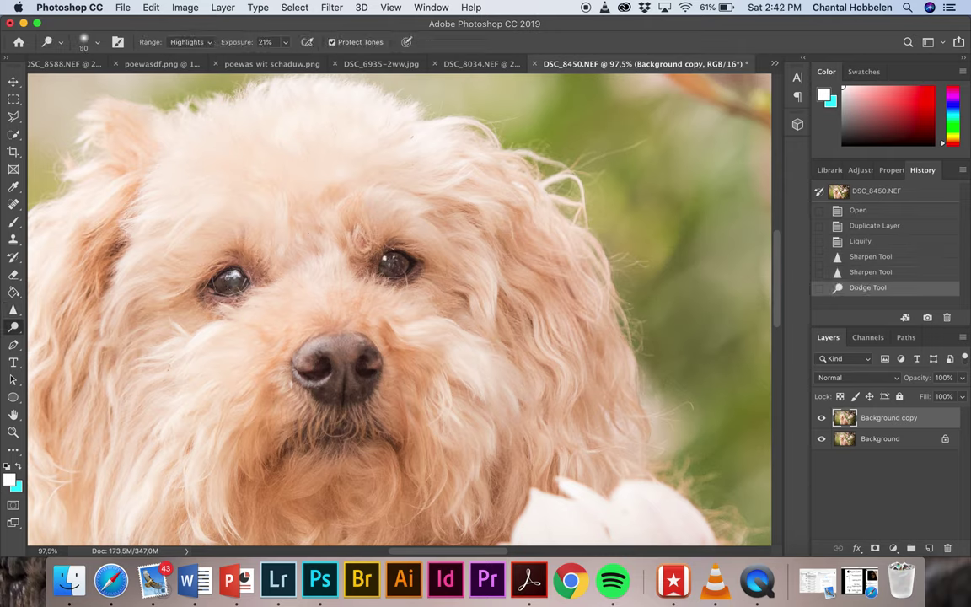
click(220, 278)
click(353, 259)
key(super+minus)
key(super+minus)
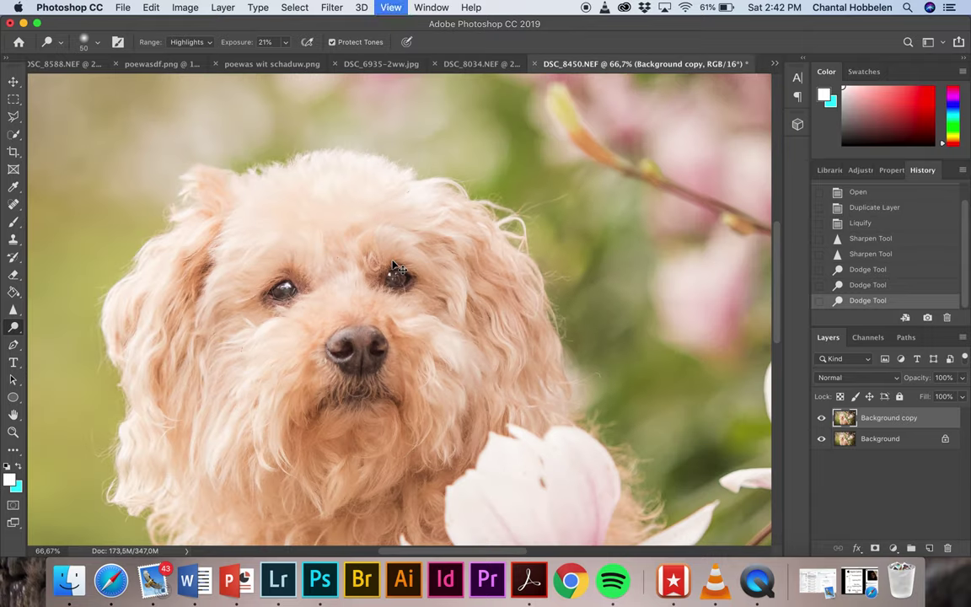
key(super+minus)
key(super+minus)
click(164, 63)
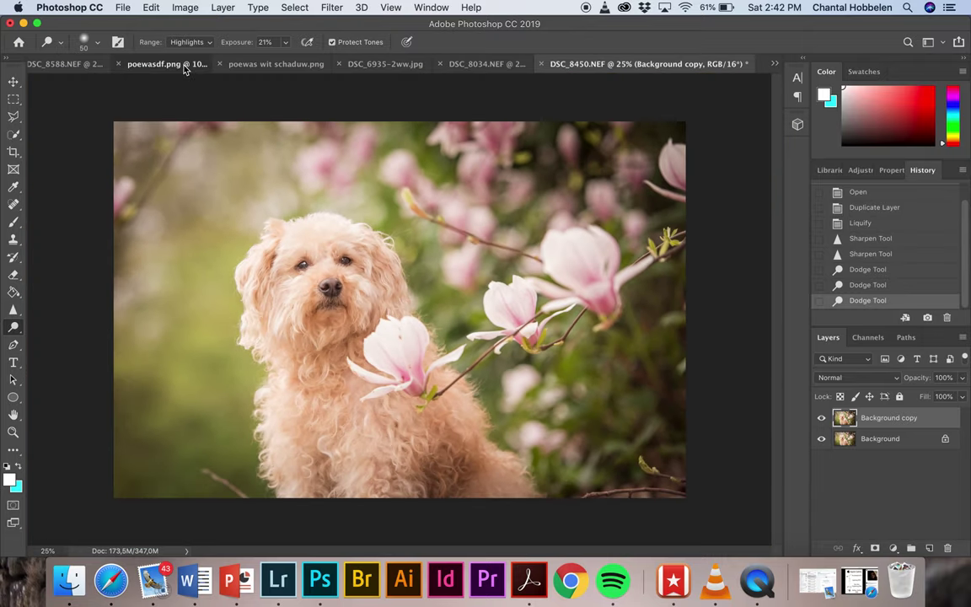
Paste the copied signature logo into the DSC_8450 photo, accepting the profile mismatch
click(774, 63)
click(829, 128)
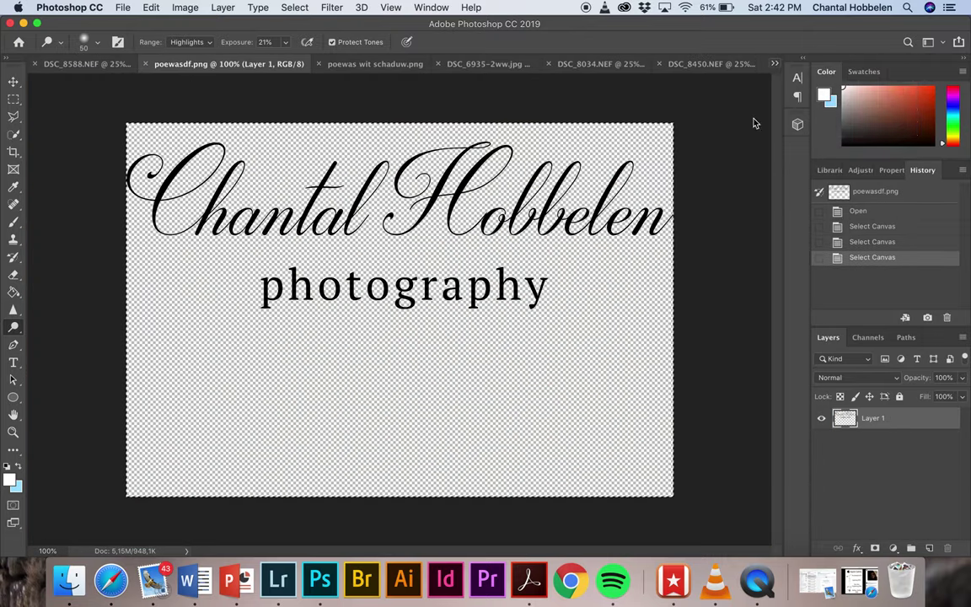
key(super+v)
click(568, 312)
Scale the logo to about 65%, move it bottom-left, and lower its layer opacity
key(super+t)
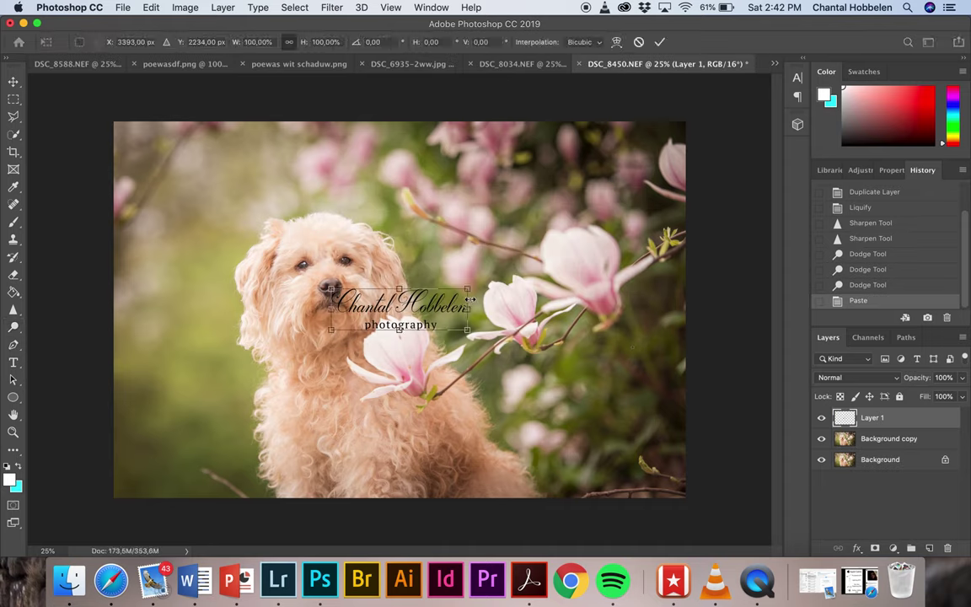
drag(470, 288, 420, 305)
mouse_move(379, 331)
mouse_down()
mouse_move(187, 478)
mouse_move(207, 465)
mouse_up()
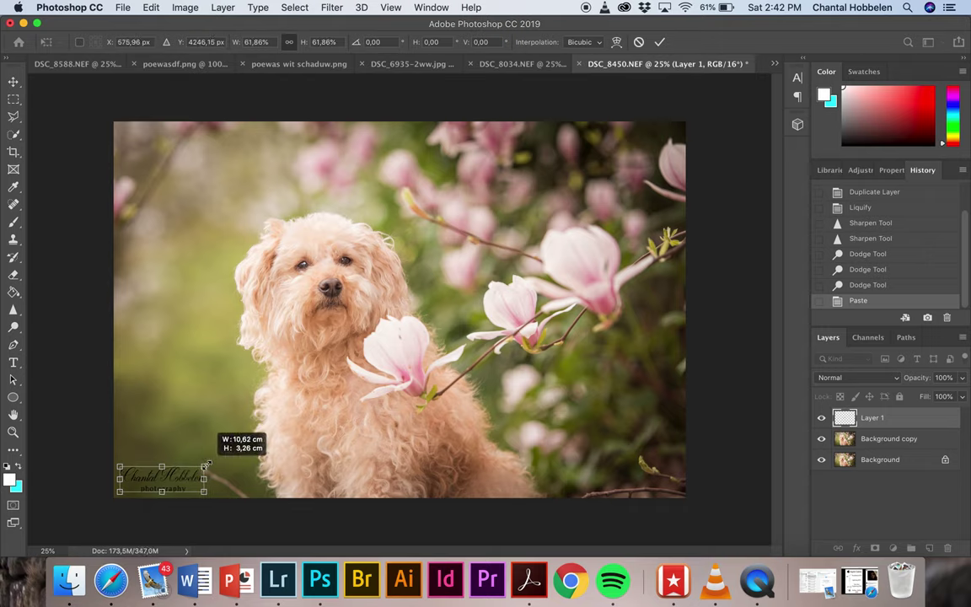
key(Return)
drag(921, 376, 903, 379)
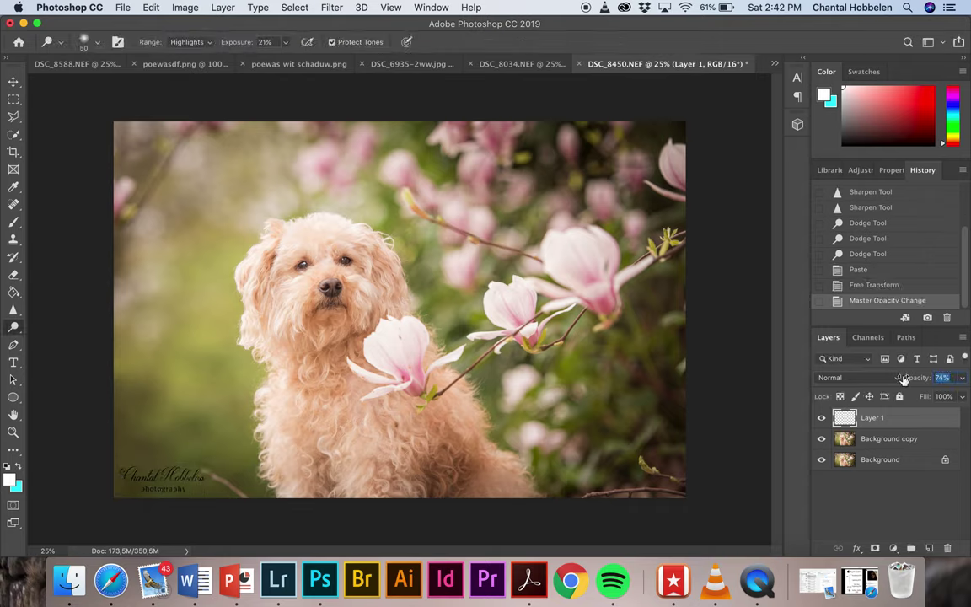
click(123, 6)
Export the watermarked portrait as DSC_8450.jpg into the edits folder
click(310, 179)
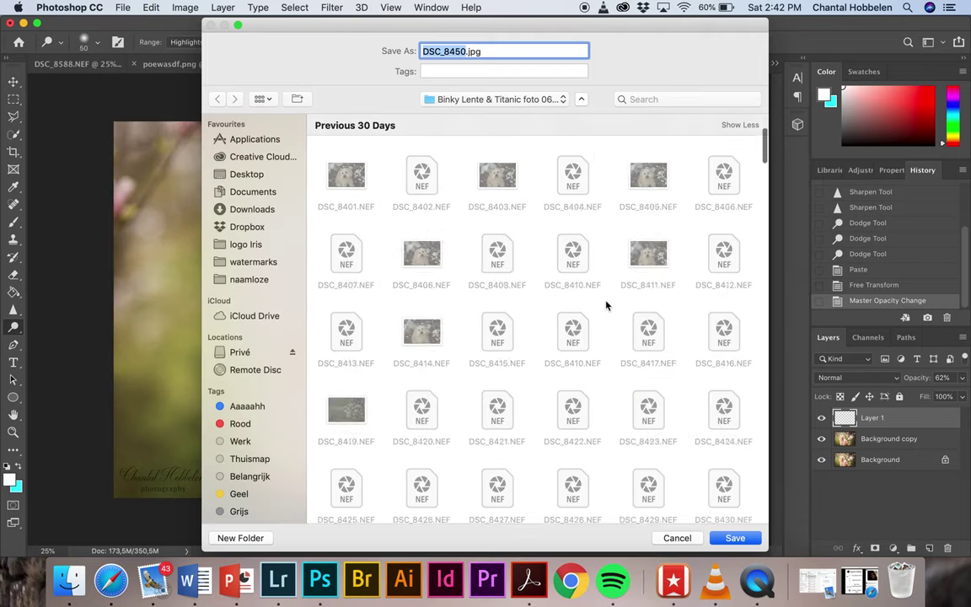
scroll(603, 303, down, 10)
double_click(496, 468)
key(Return)
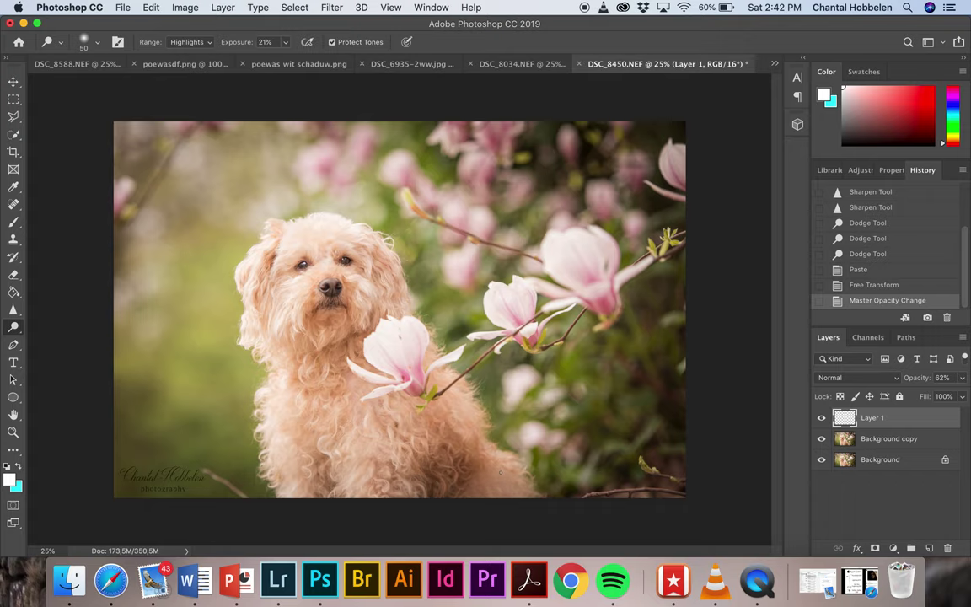